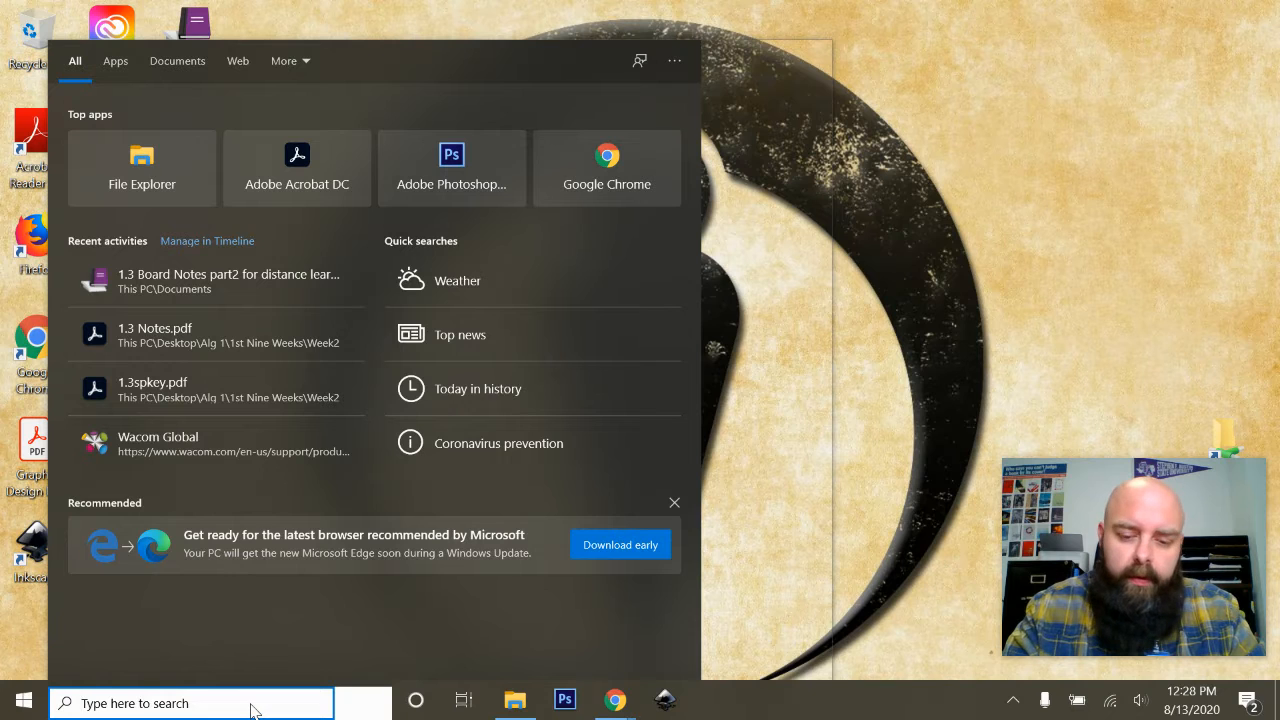
Step: Search Windows for Inkscape, launch it, and maximize its window with the new blank document
{"action": "type", "text": "k"}
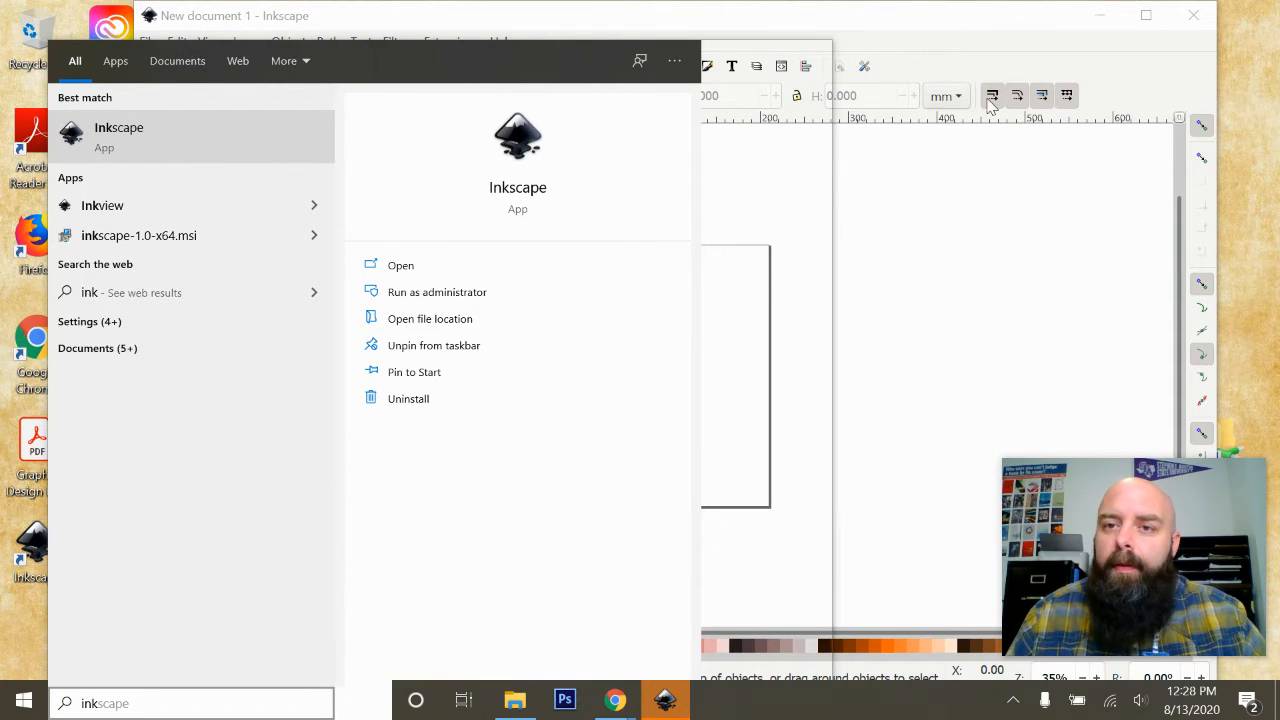
{"action": "left_click", "coordinate": [1040, 183]}
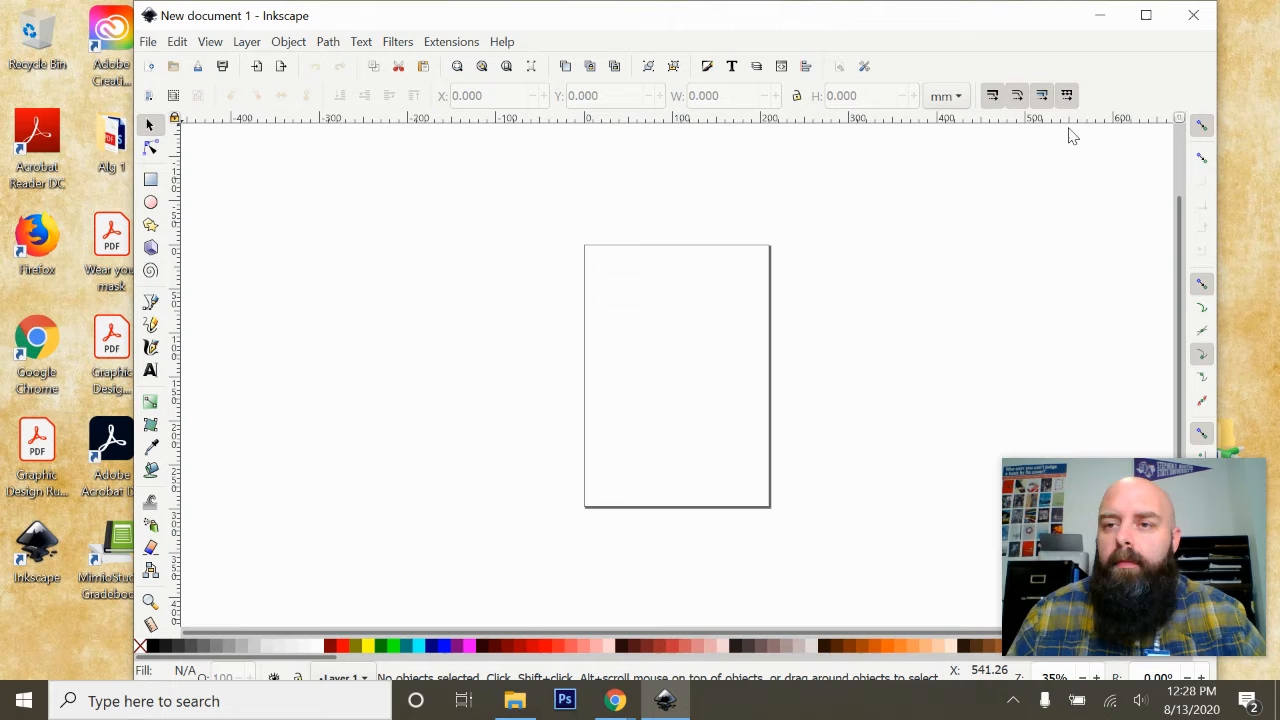
{"action": "left_click", "coordinate": [1147, 16]}
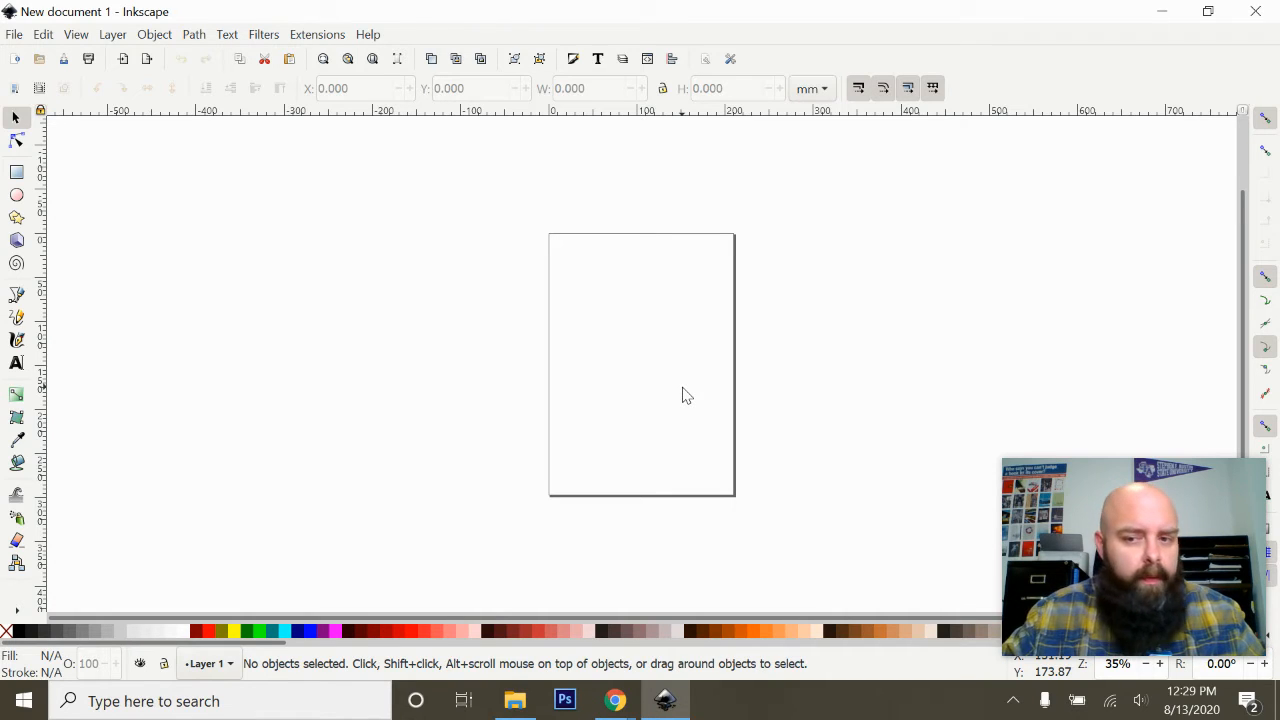
Step: Open the document properties and set the display units to inches
{"action": "left_click", "coordinate": [14, 34]}
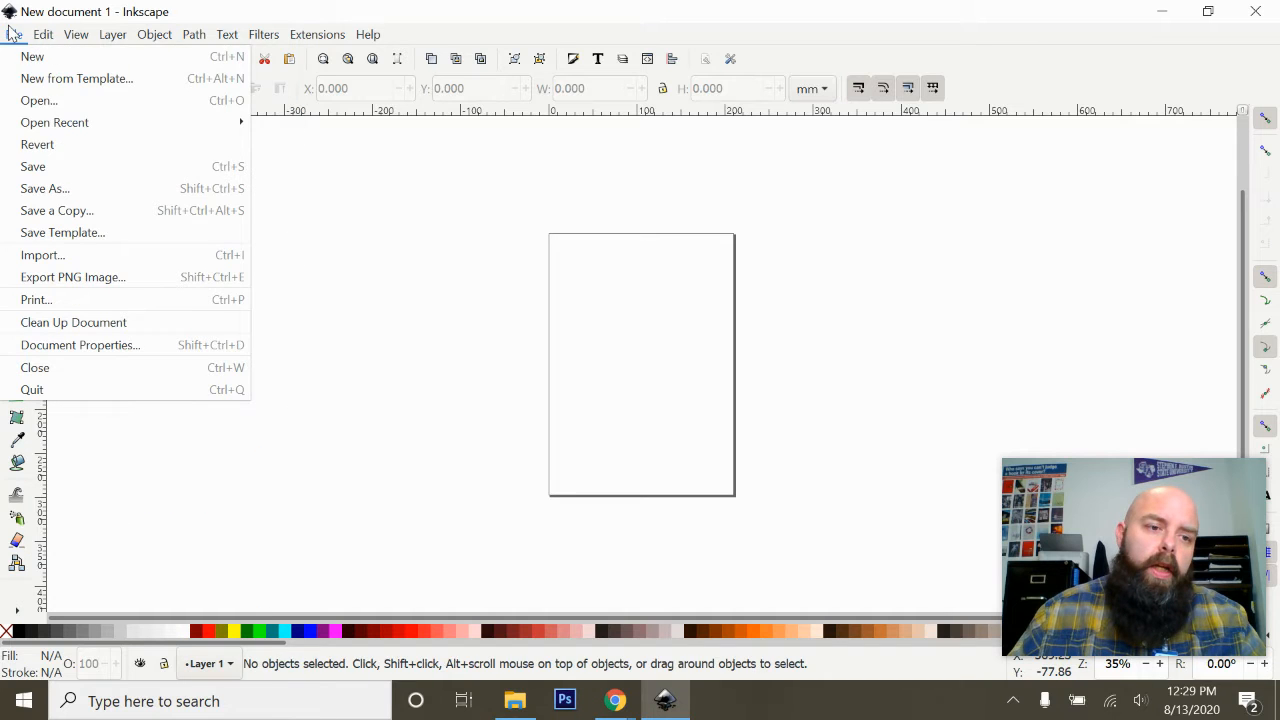
{"action": "left_click", "coordinate": [85, 352]}
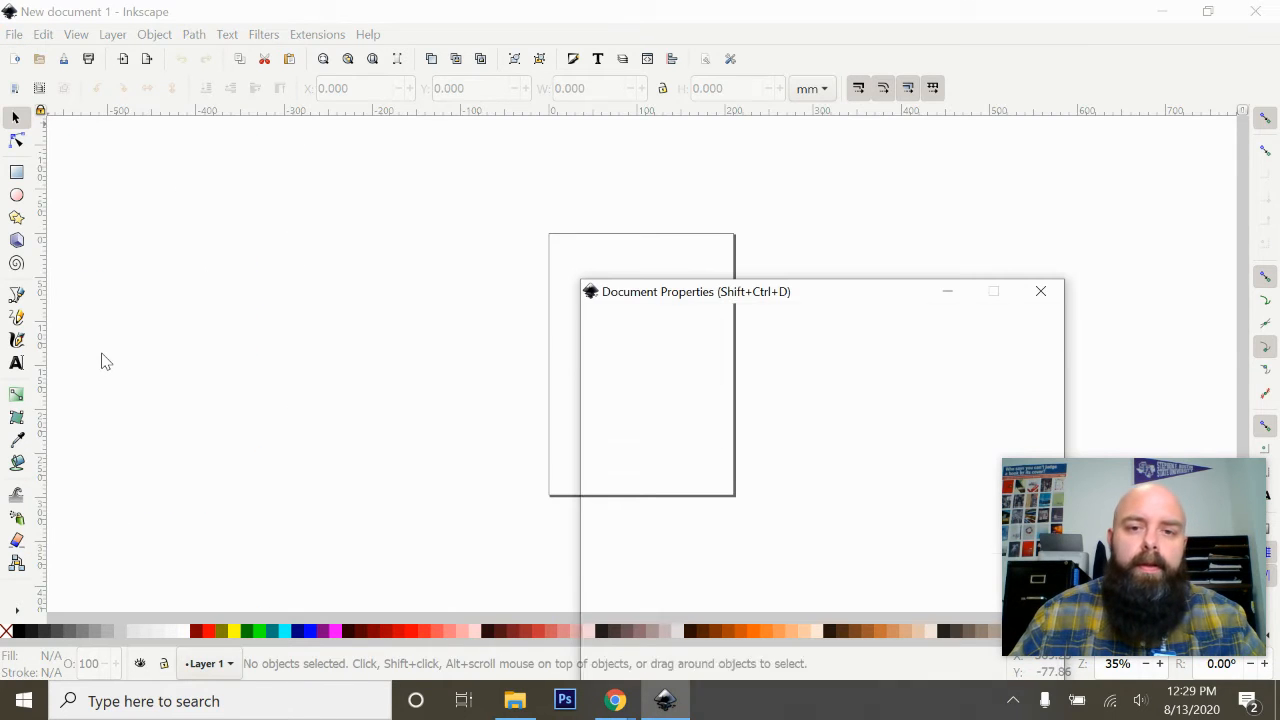
{"action": "left_click_drag", "start_coordinate": [670, 291], "coordinate": [103, 142]}
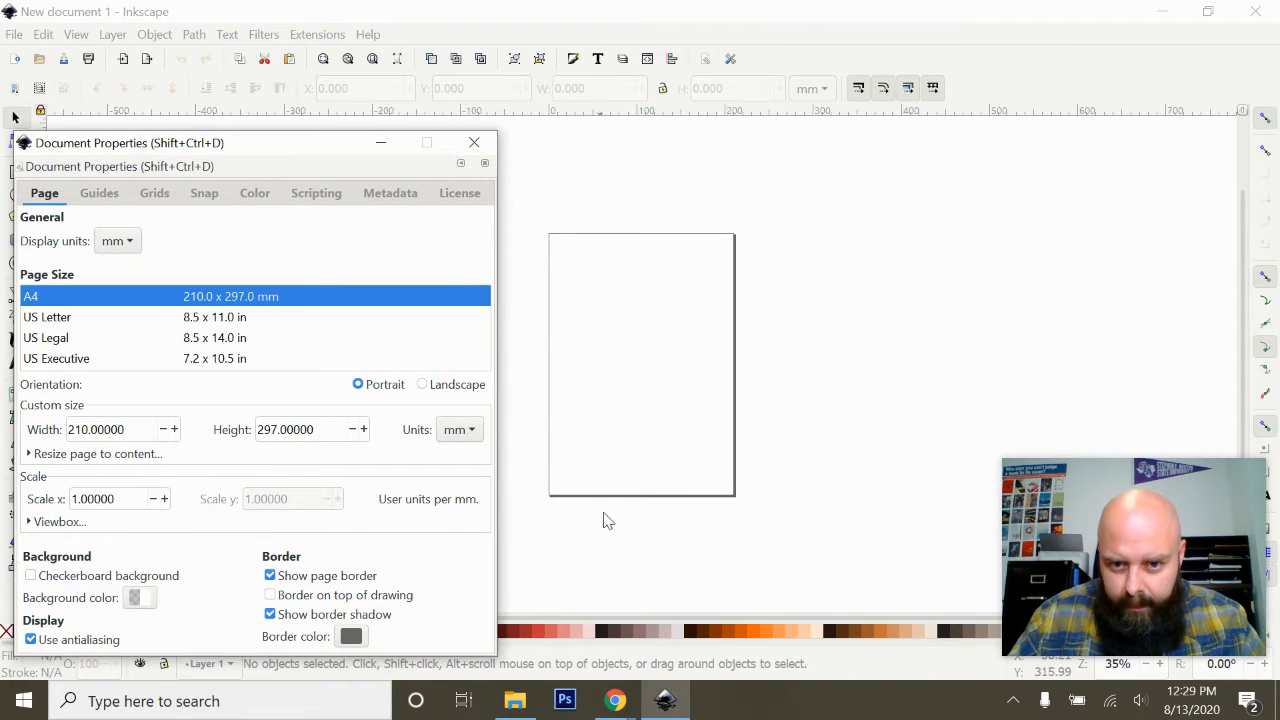
{"action": "left_click_drag", "start_coordinate": [222, 148], "coordinate": [258, 74]}
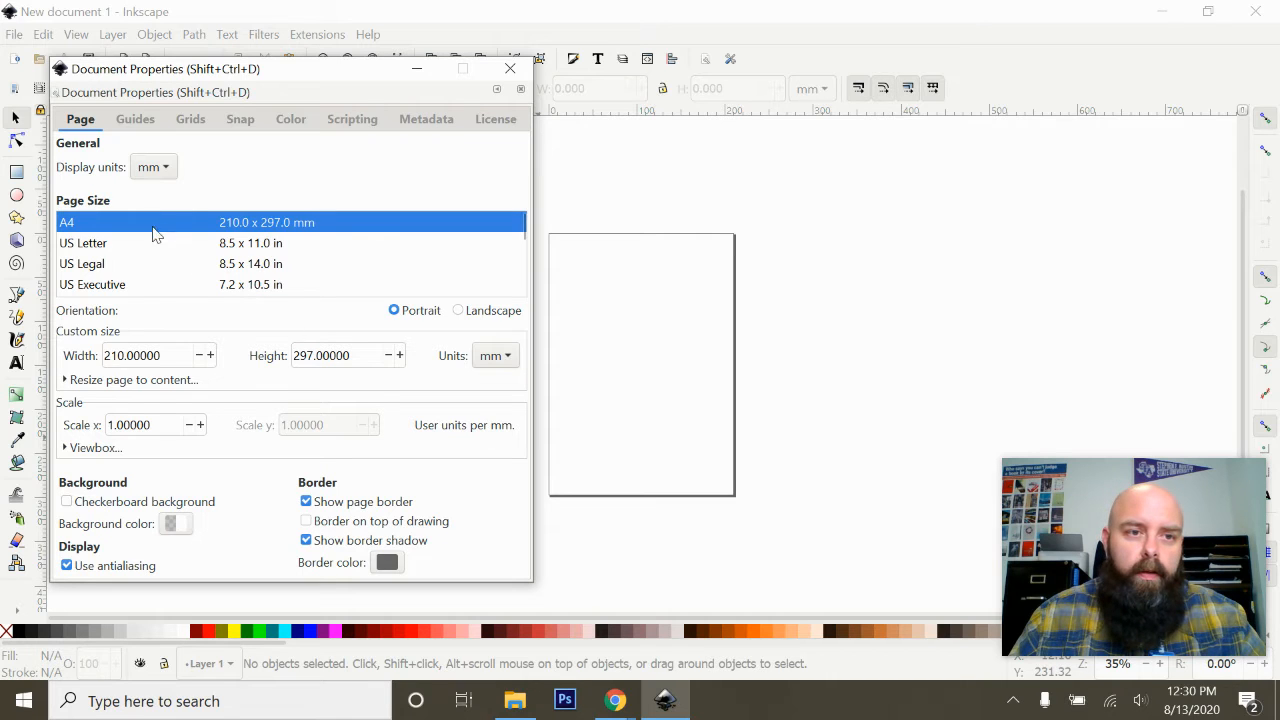
{"action": "left_click", "coordinate": [150, 170]}
{"action": "left_click", "coordinate": [149, 192]}
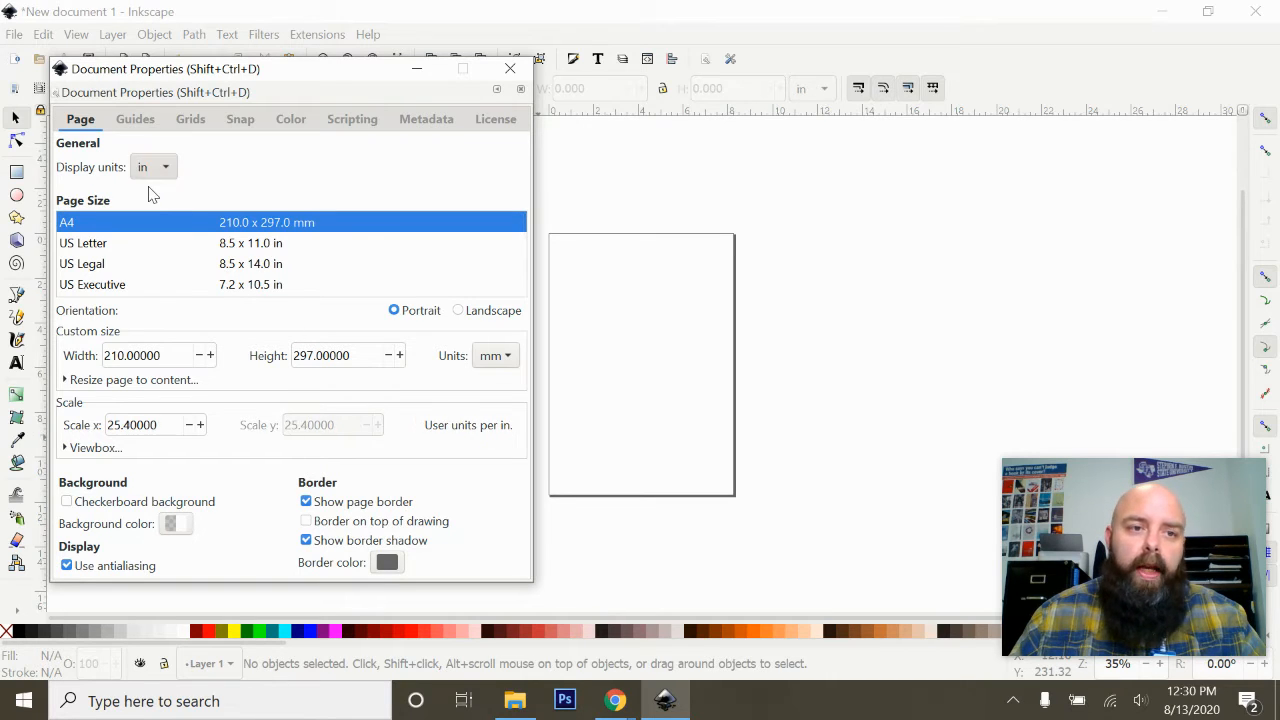
Step: Set the page size to US Letter, hide the page border, and close the document properties
{"action": "left_click", "coordinate": [128, 245]}
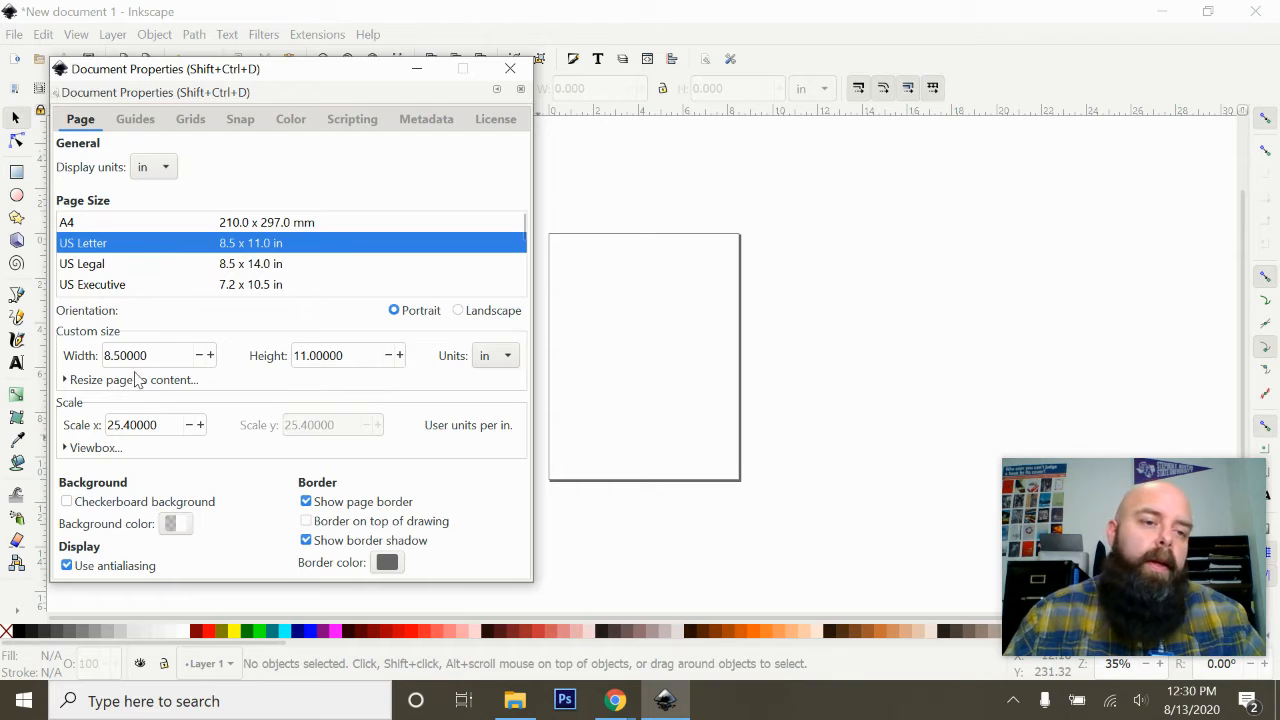
{"action": "scroll", "coordinate": [171, 255], "scroll_direction": "down", "scroll_amount": 1}
{"action": "scroll", "coordinate": [171, 255], "scroll_direction": "down", "scroll_amount": 5}
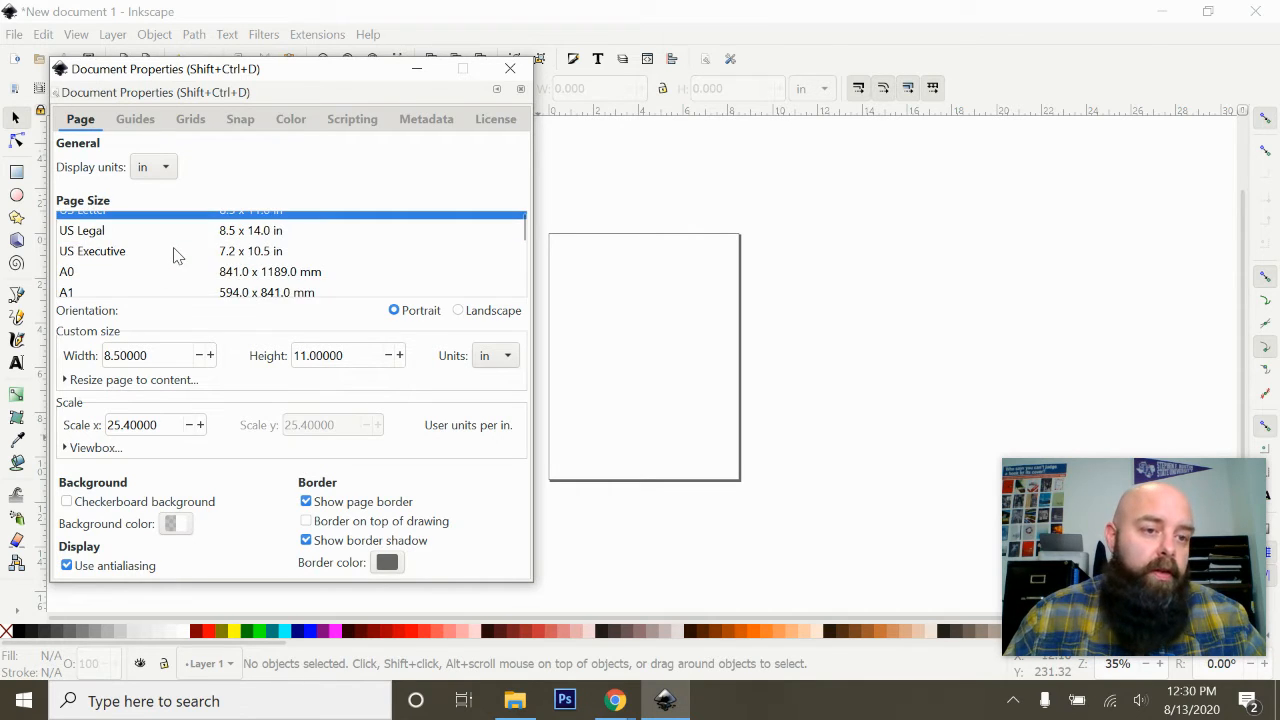
{"action": "scroll", "coordinate": [177, 255], "scroll_direction": "up", "scroll_amount": 6}
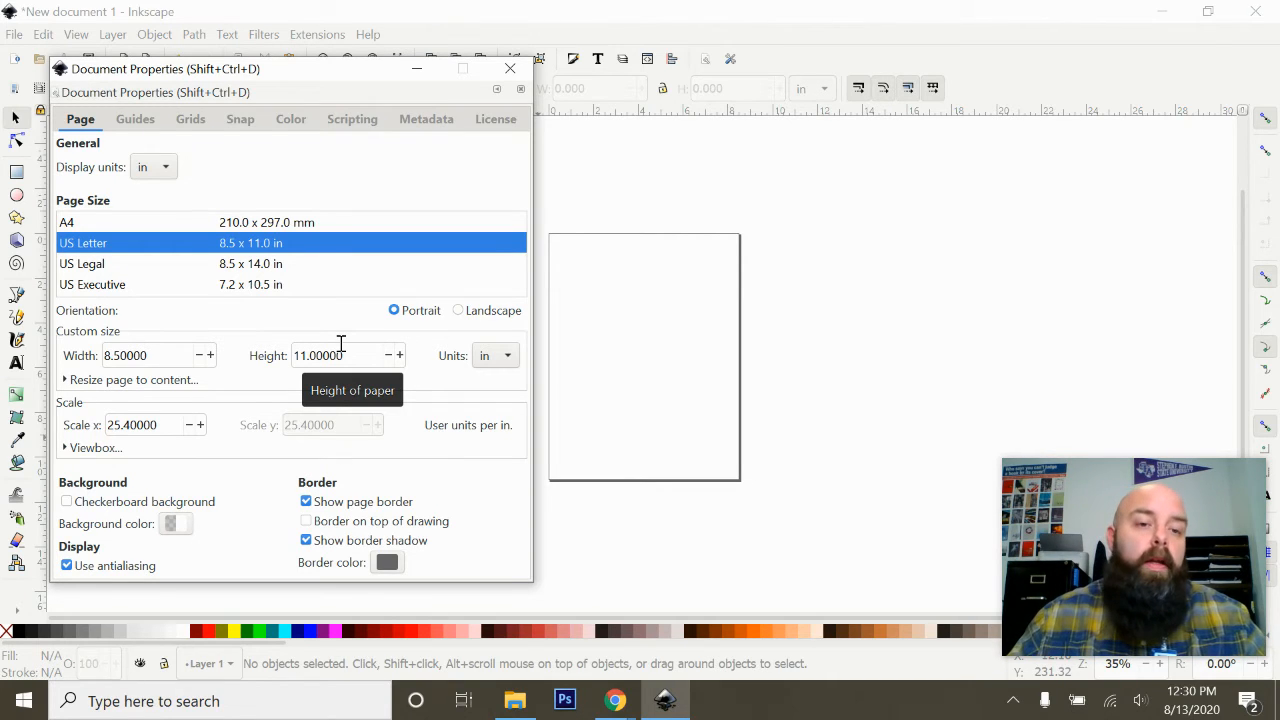
{"action": "left_click", "coordinate": [307, 502]}
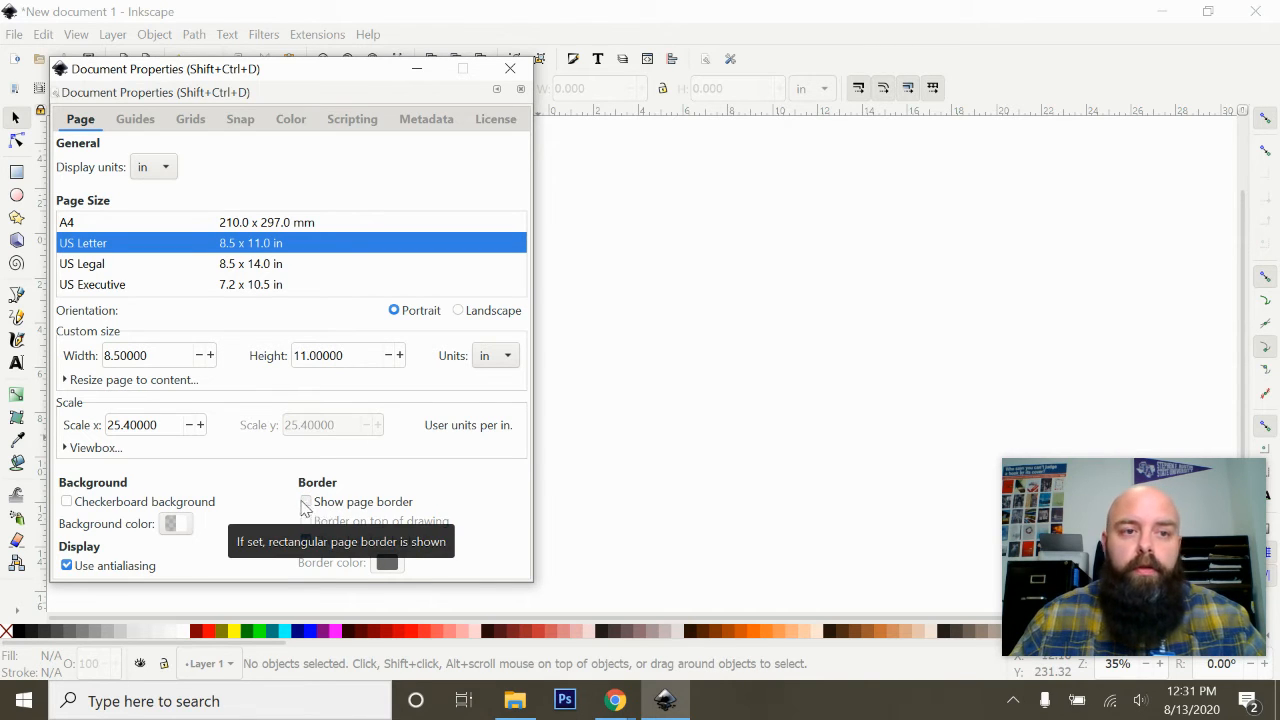
{"action": "left_click", "coordinate": [510, 70]}
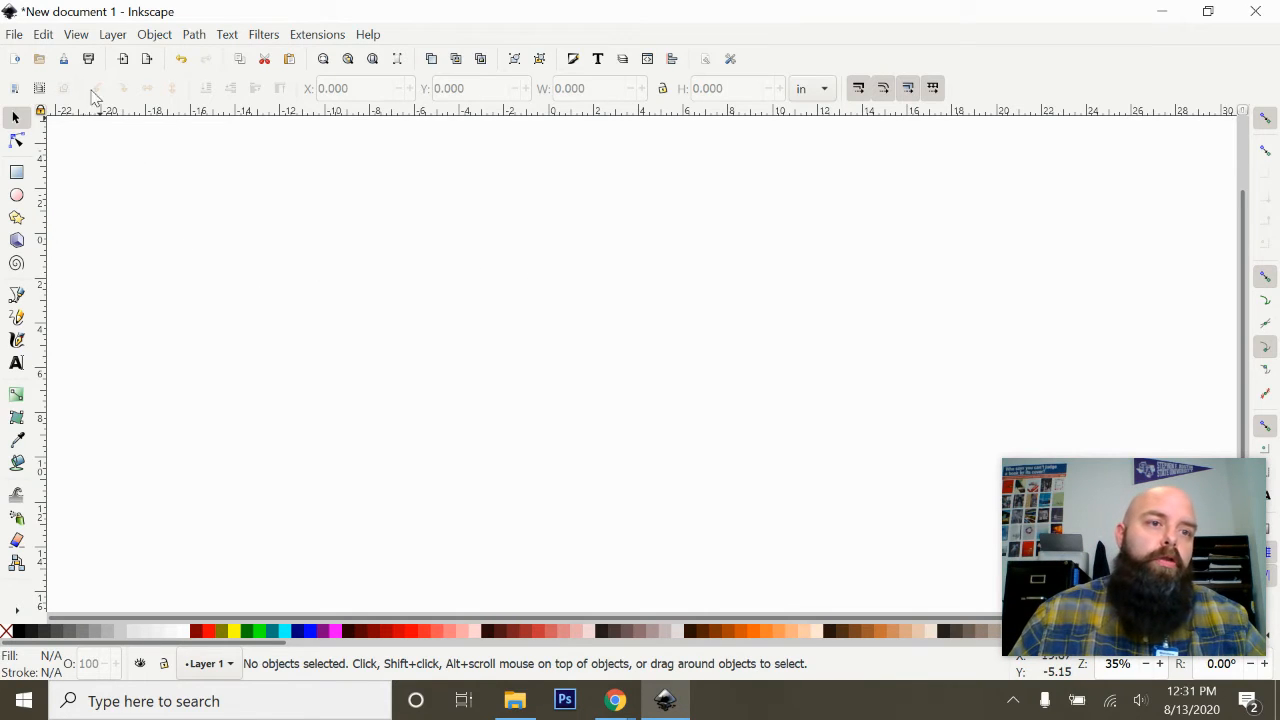
Step: Open the interface theme preferences and turn on symbolic icons
{"action": "left_click", "coordinate": [44, 35]}
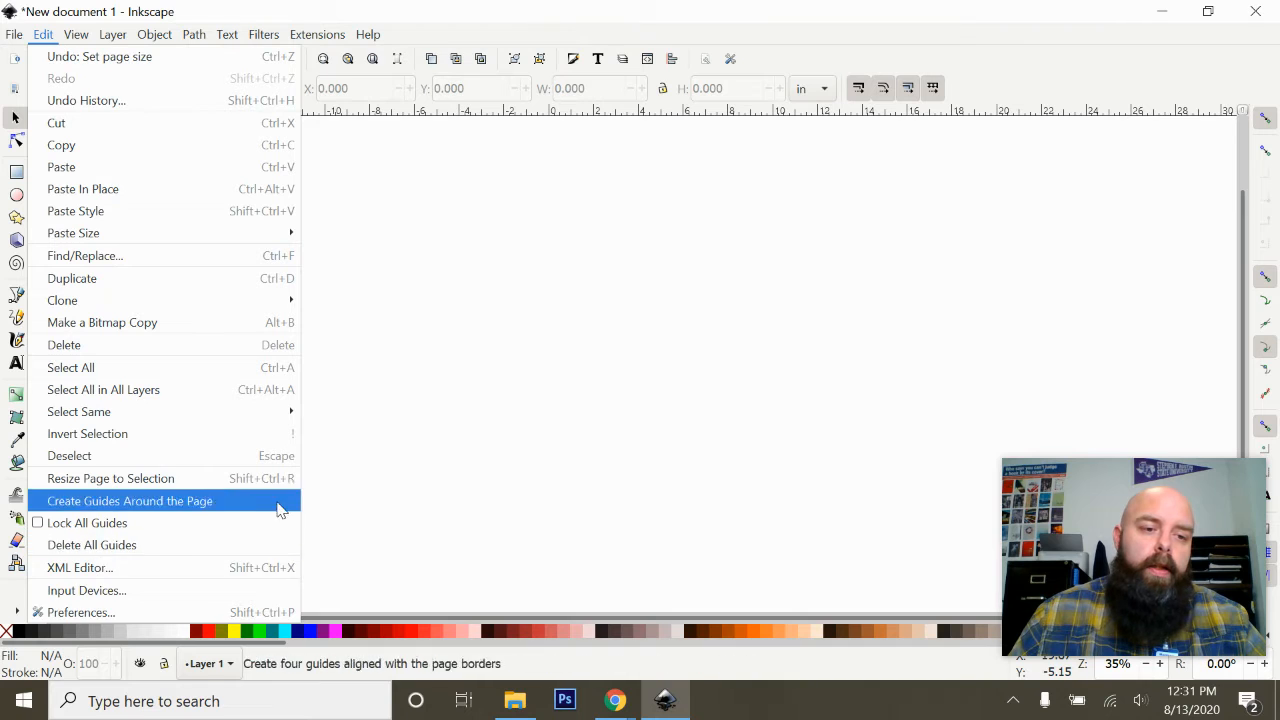
{"action": "left_click", "coordinate": [390, 528]}
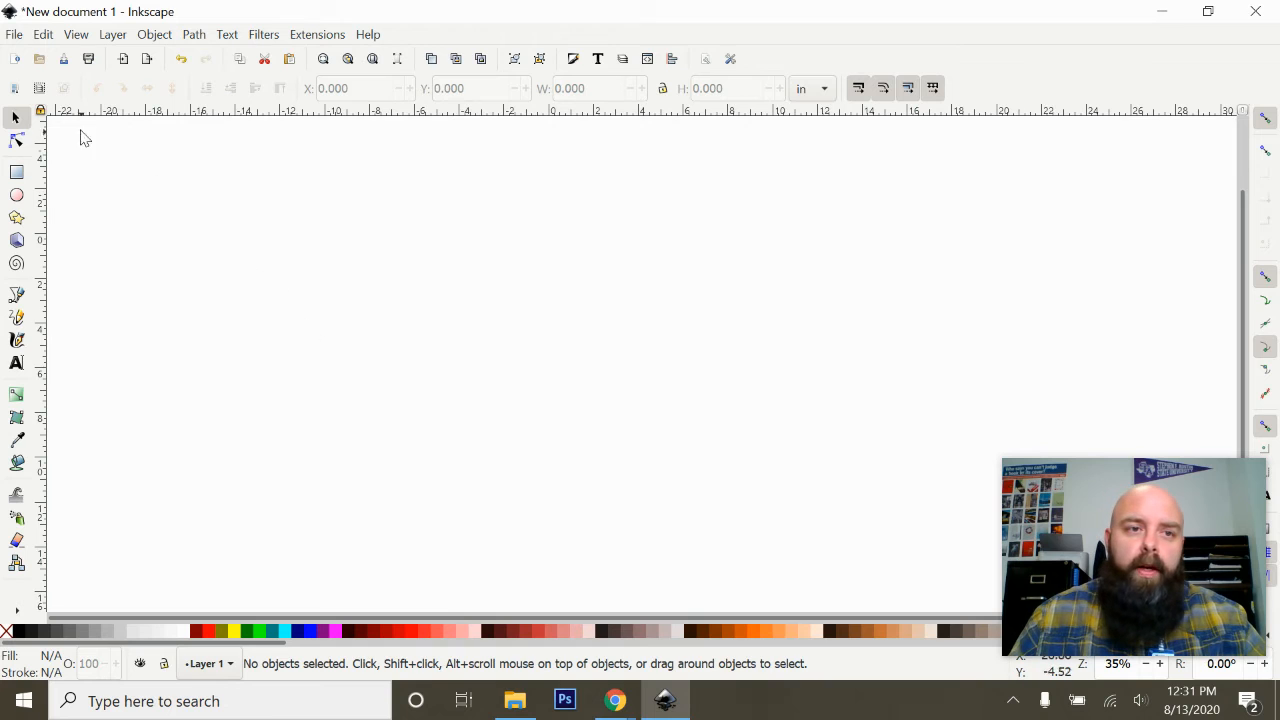
{"action": "left_click", "coordinate": [46, 36]}
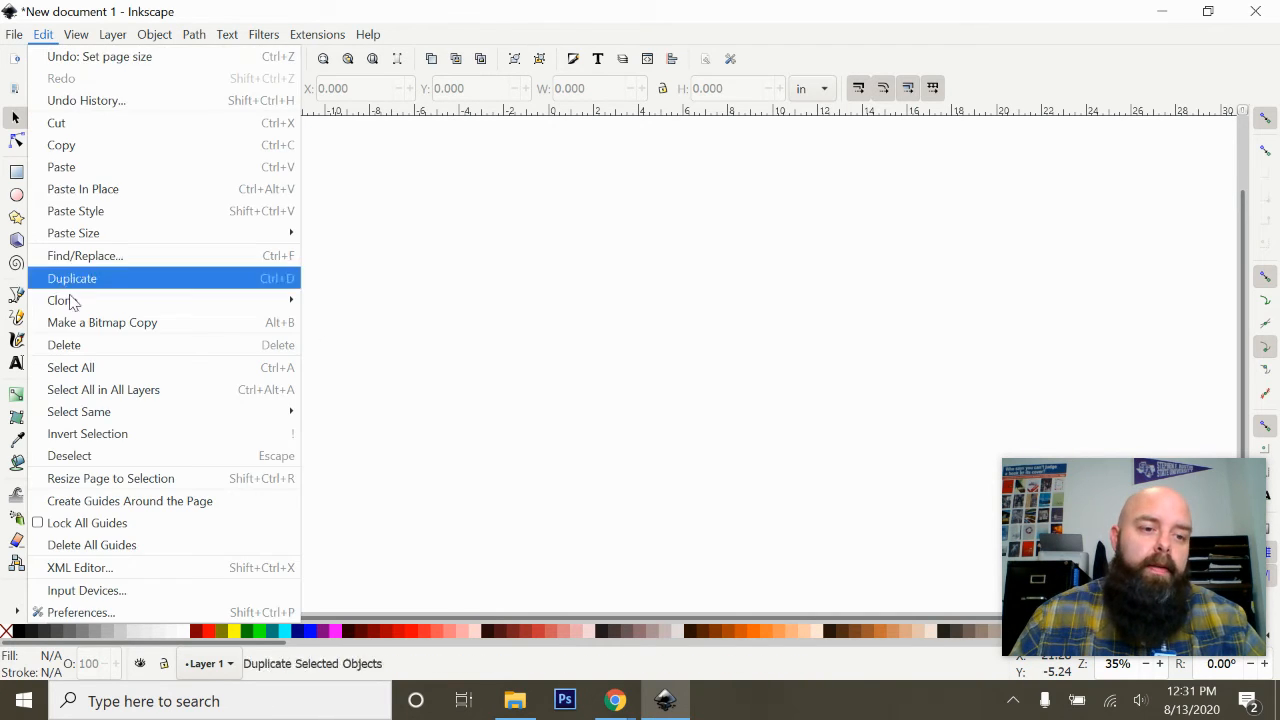
{"action": "left_click", "coordinate": [86, 610]}
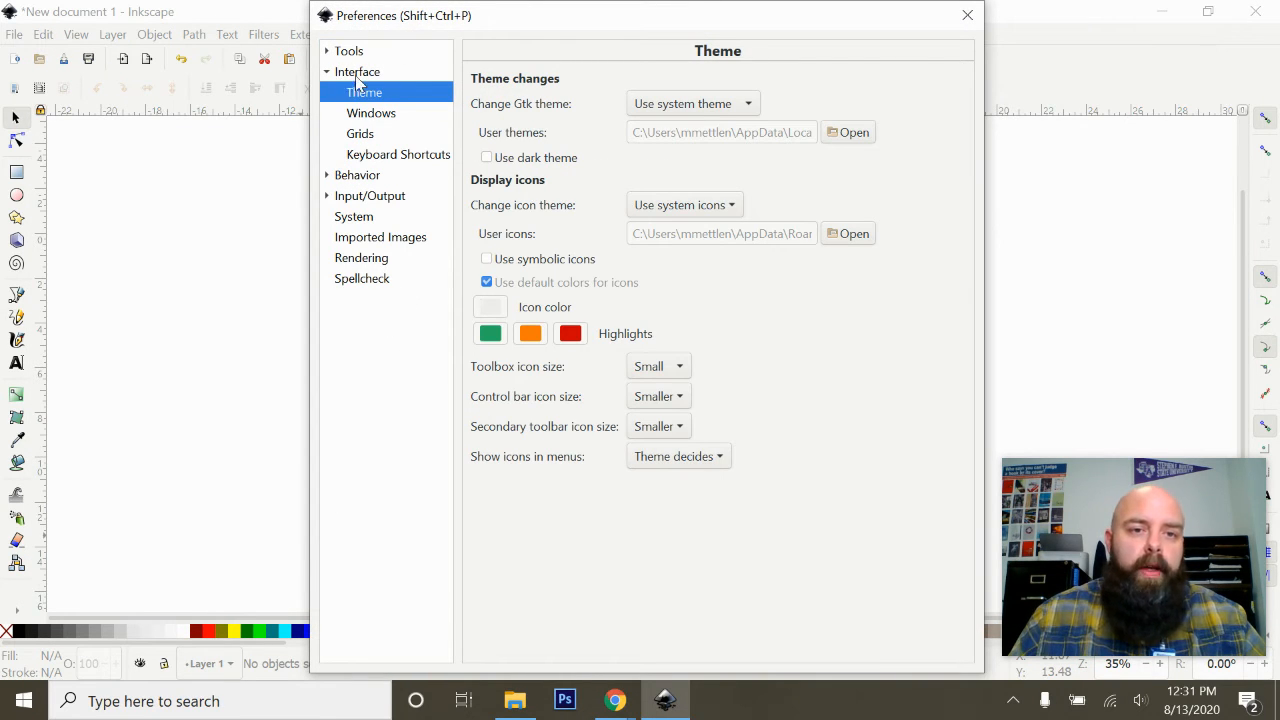
{"action": "left_click_drag", "start_coordinate": [473, 22], "coordinate": [776, 45]}
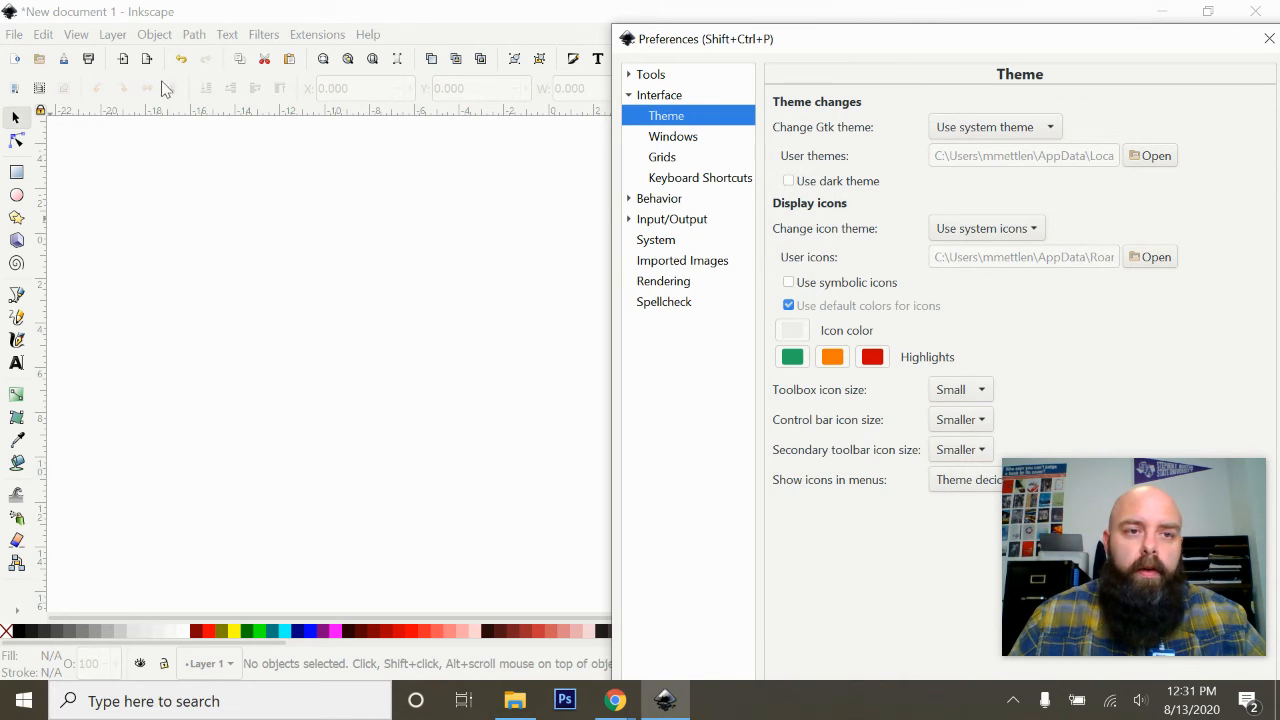
{"action": "left_click", "coordinate": [788, 282]}
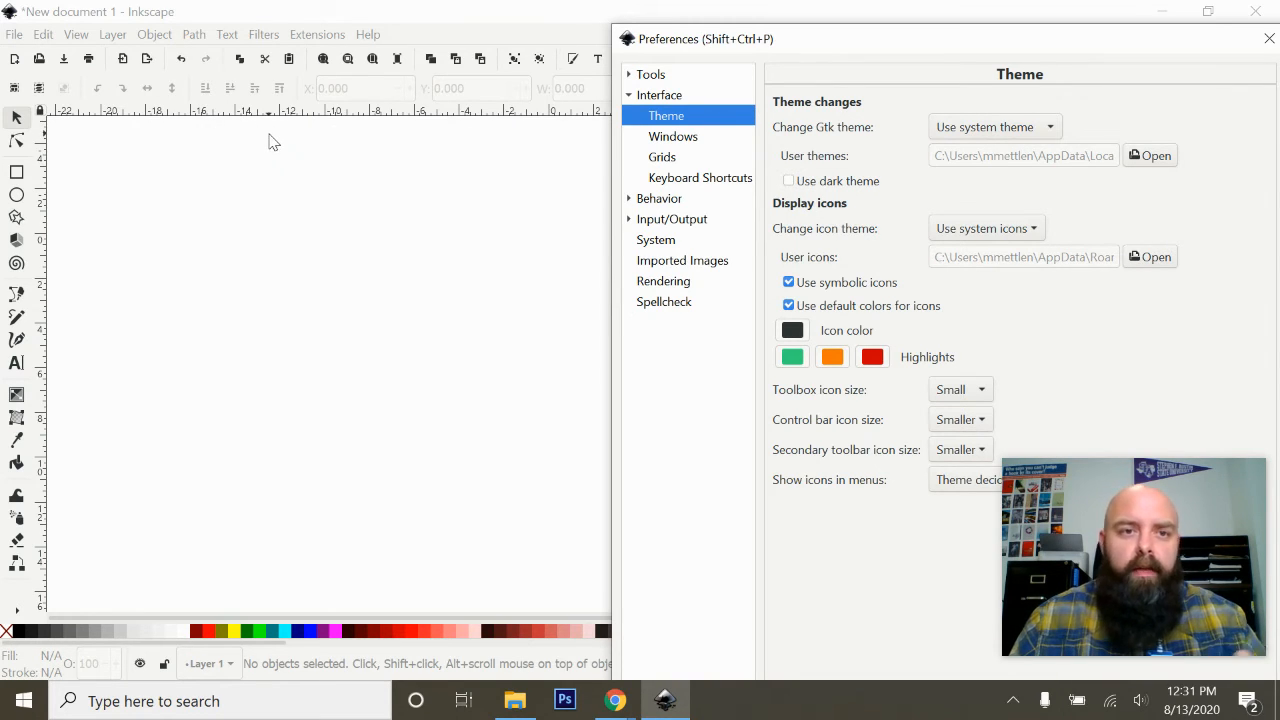
{"action": "left_click", "coordinate": [788, 283]}
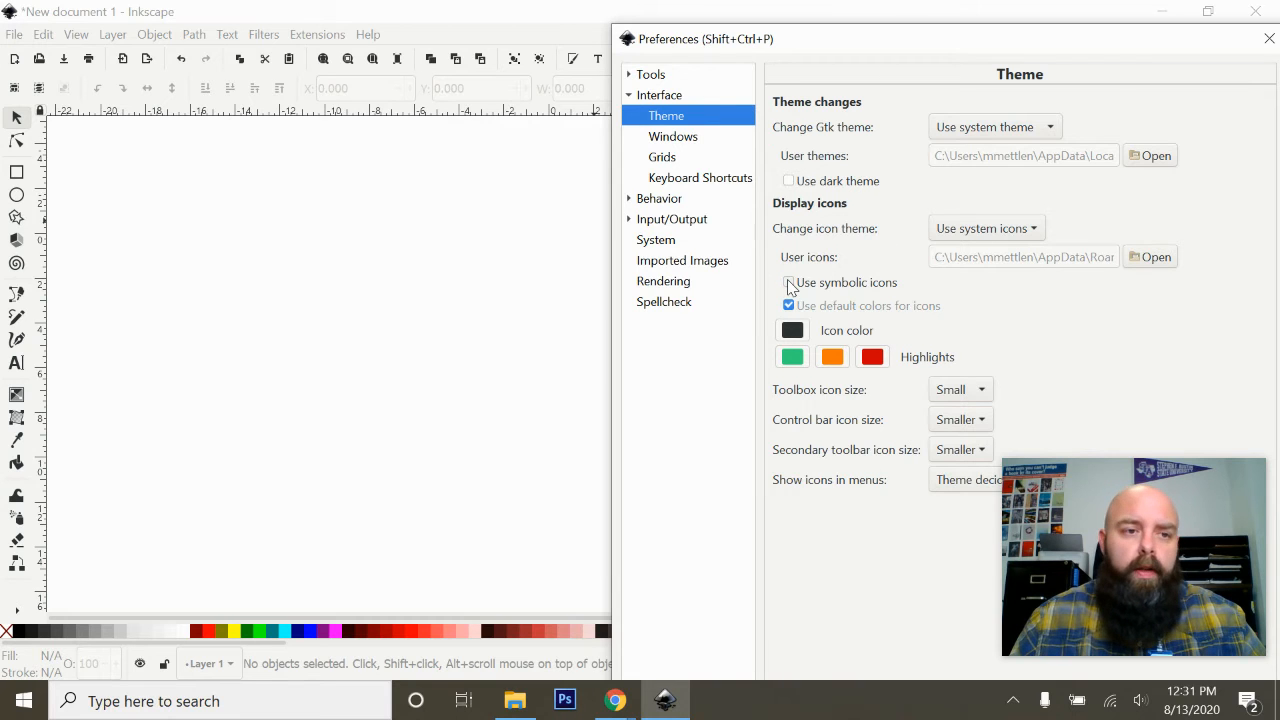
{"action": "left_click", "coordinate": [788, 283]}
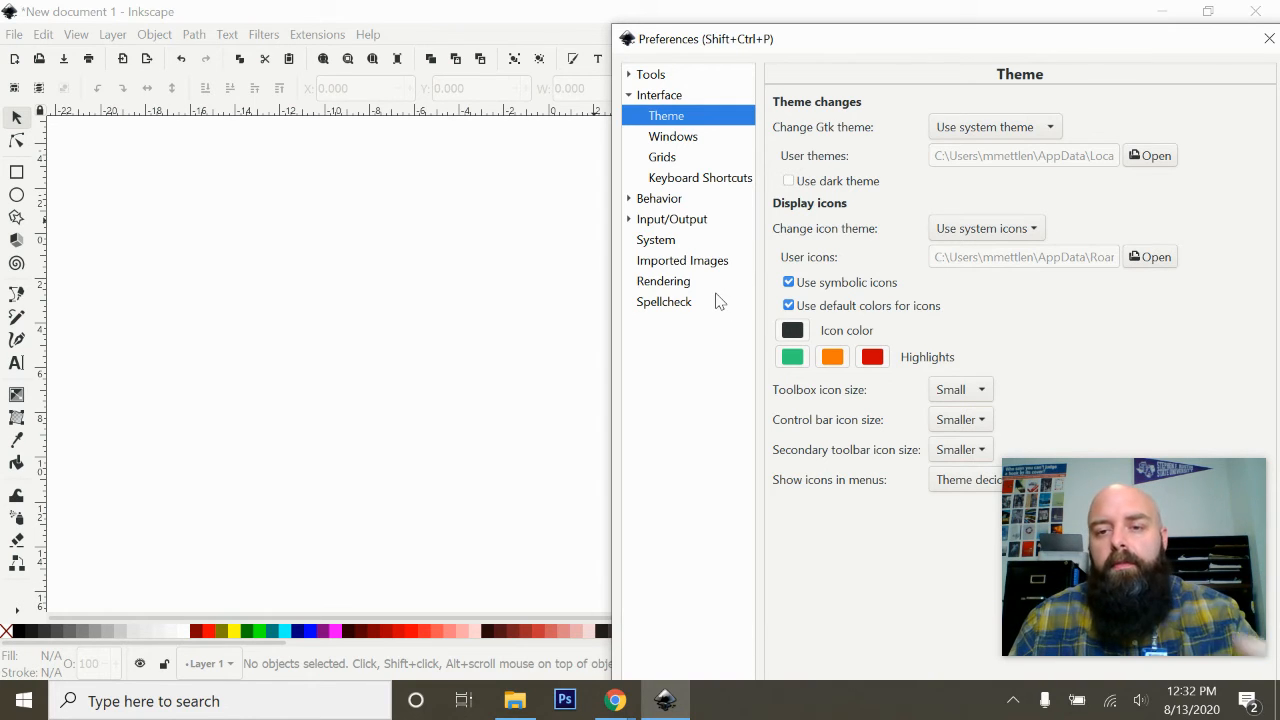
Step: Turn on the dark theme and close the preferences
{"action": "left_click", "coordinate": [788, 182]}
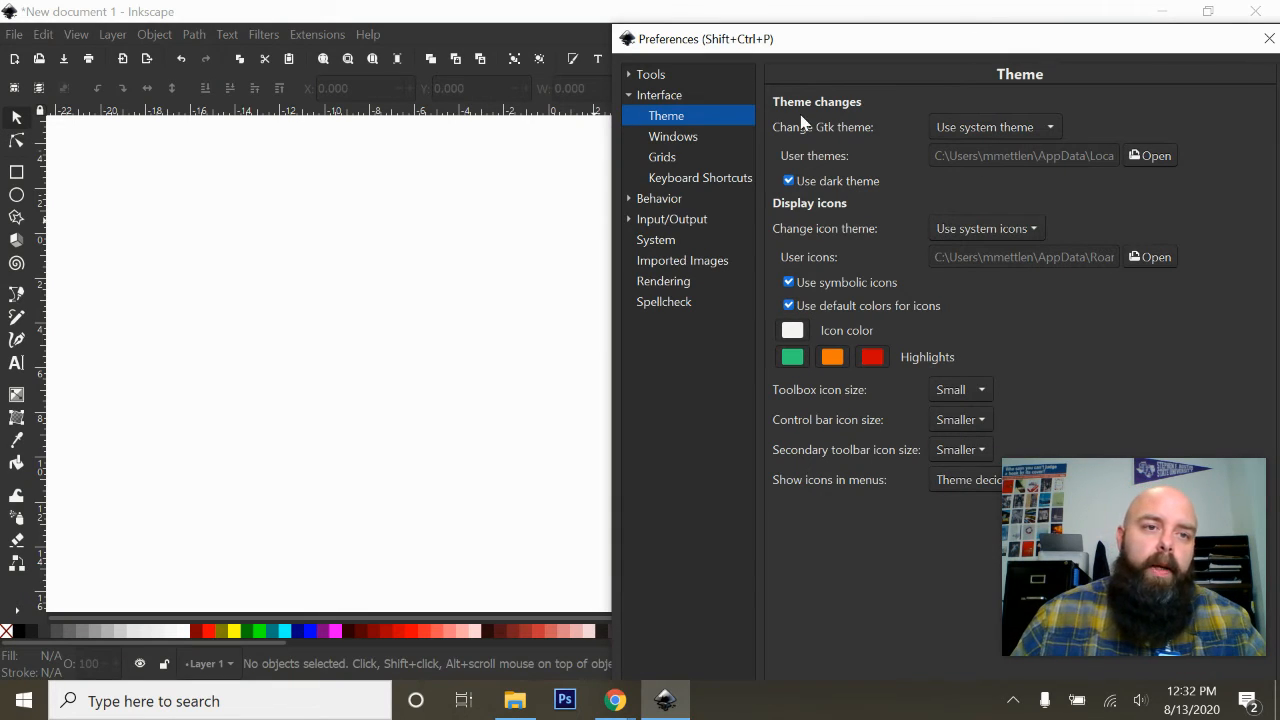
{"action": "left_click_drag", "start_coordinate": [807, 49], "coordinate": [410, 54]}
{"action": "left_click", "coordinate": [866, 47]}
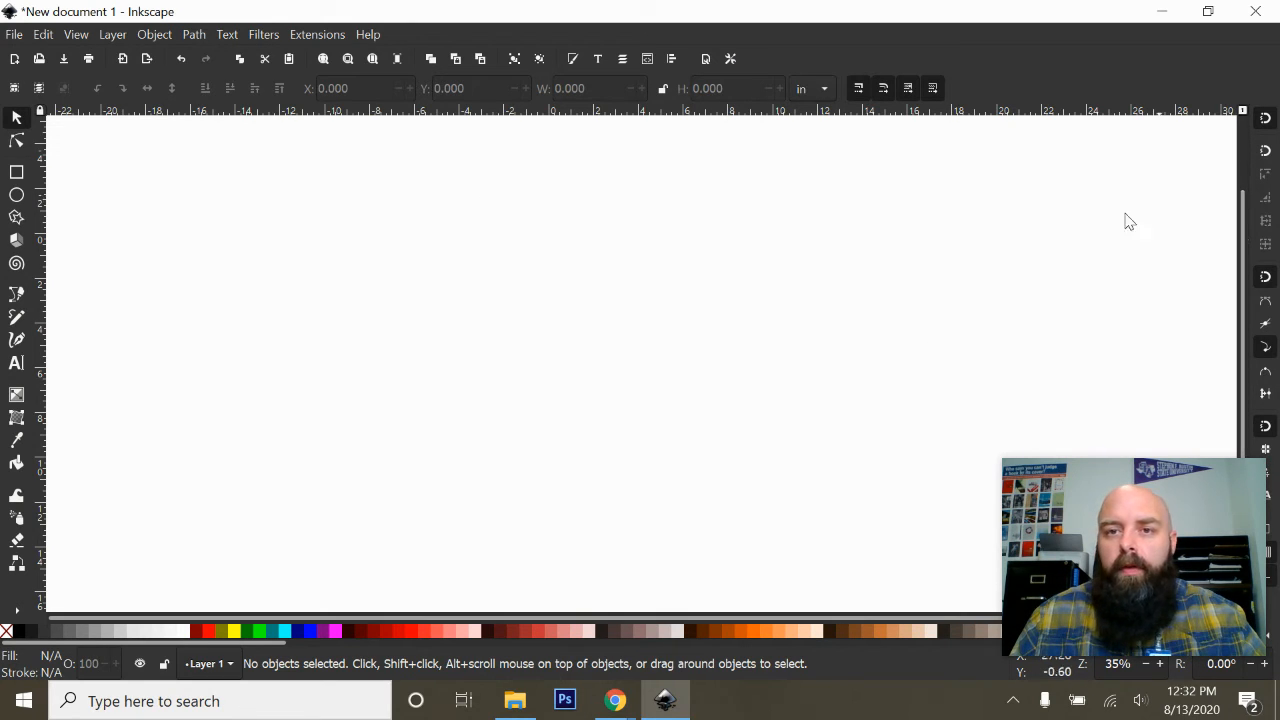
Step: Switch the interface layout to Custom
{"action": "left_click", "coordinate": [75, 36]}
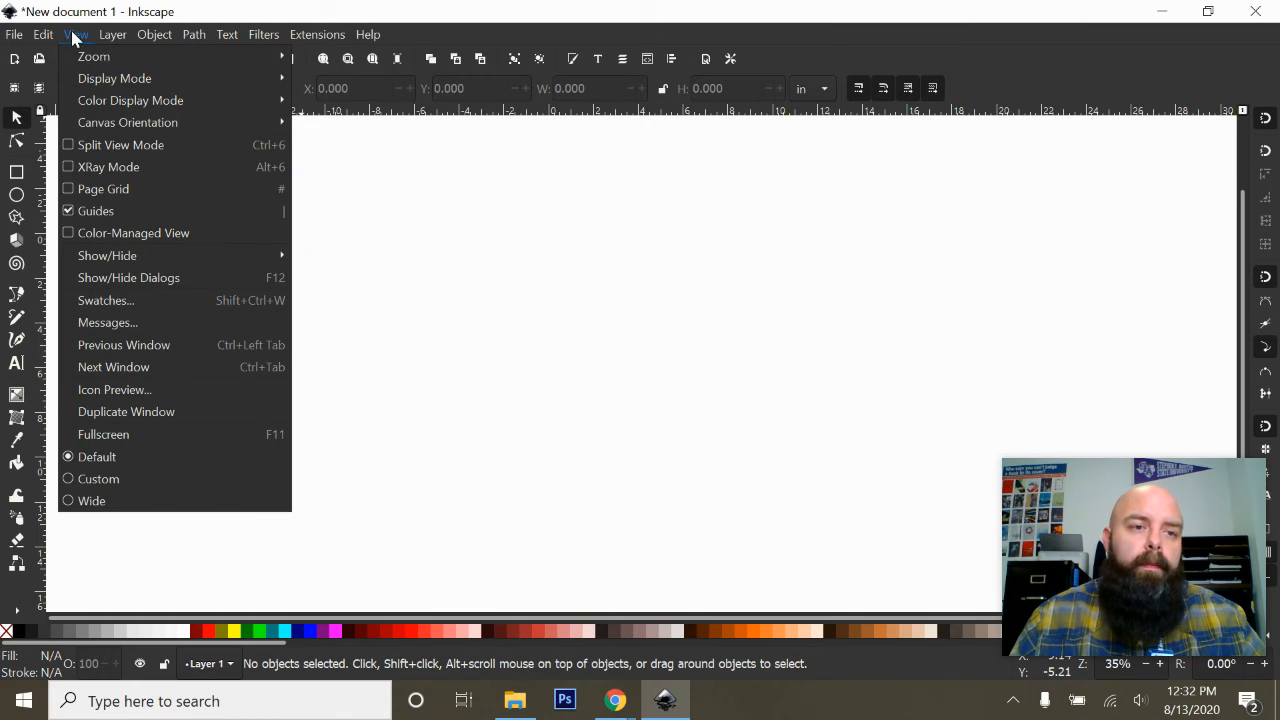
{"action": "left_click", "coordinate": [98, 479]}
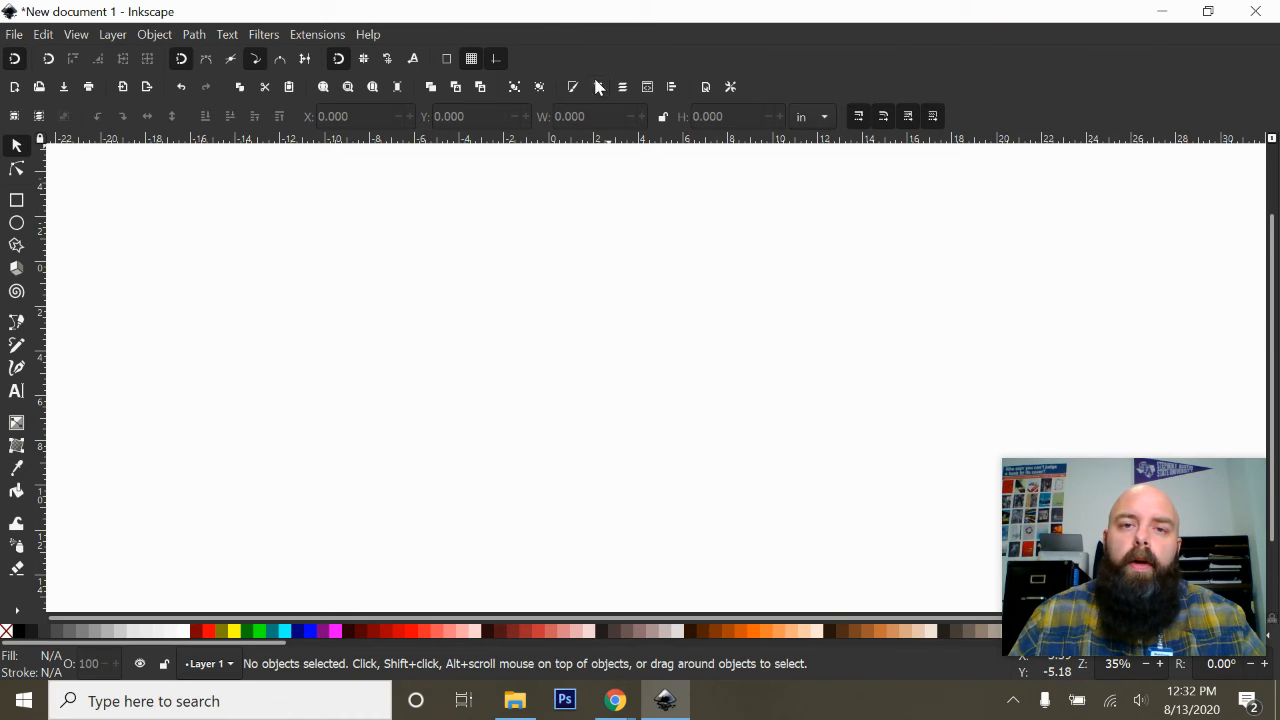
Step: Open the Align and Distribute and the Fill and Stroke dialogs, and set alignment relative to Drawing
{"action": "left_click", "coordinate": [673, 90]}
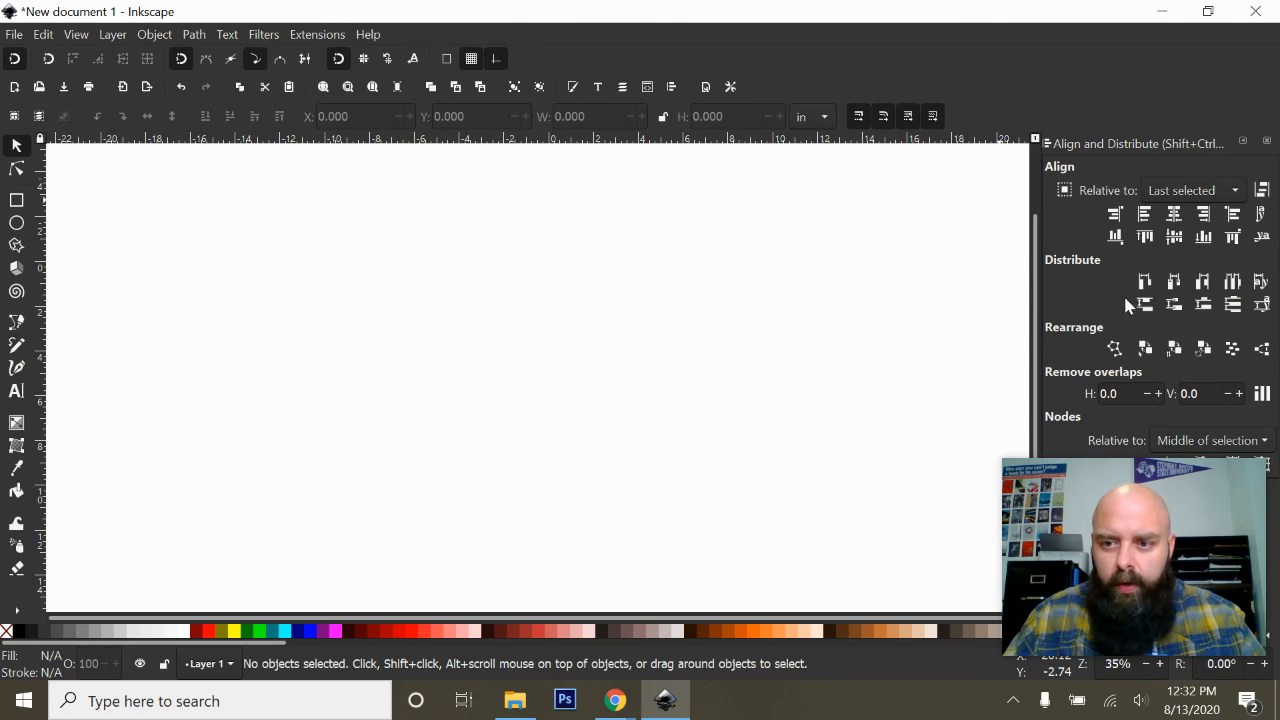
{"action": "left_click", "coordinate": [572, 88]}
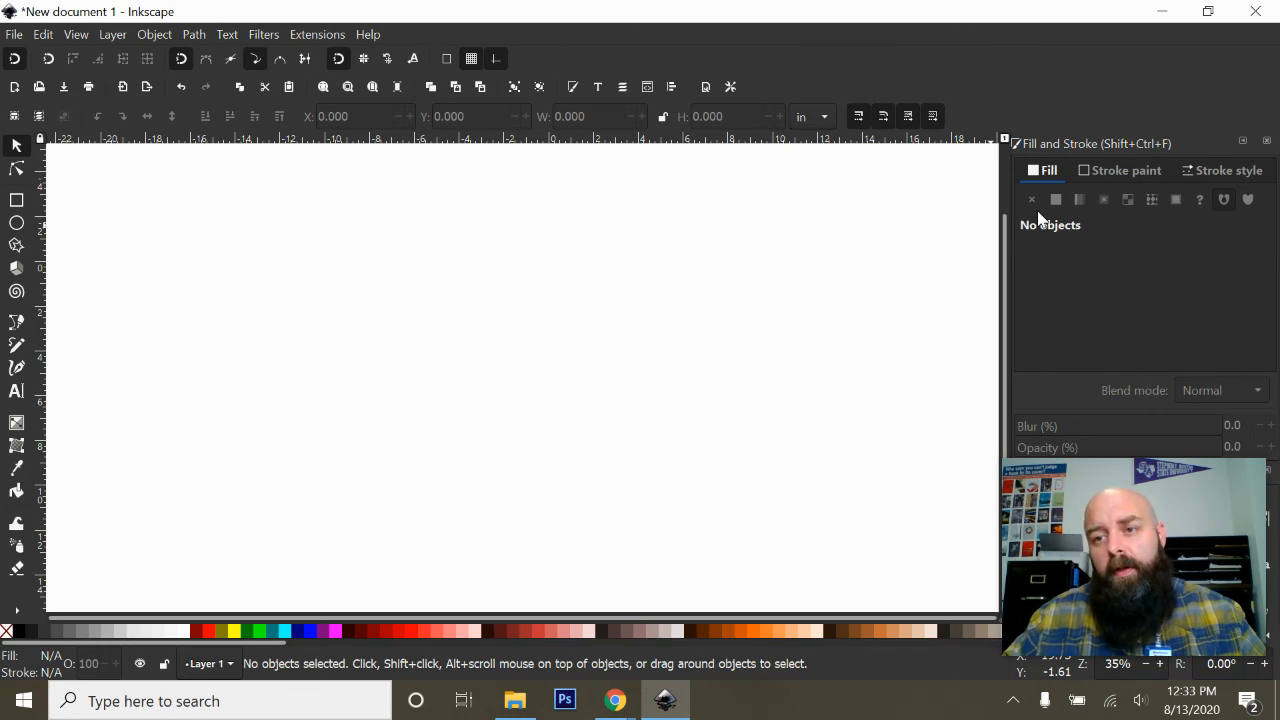
{"action": "key", "text": "shift+ctrl+a"}
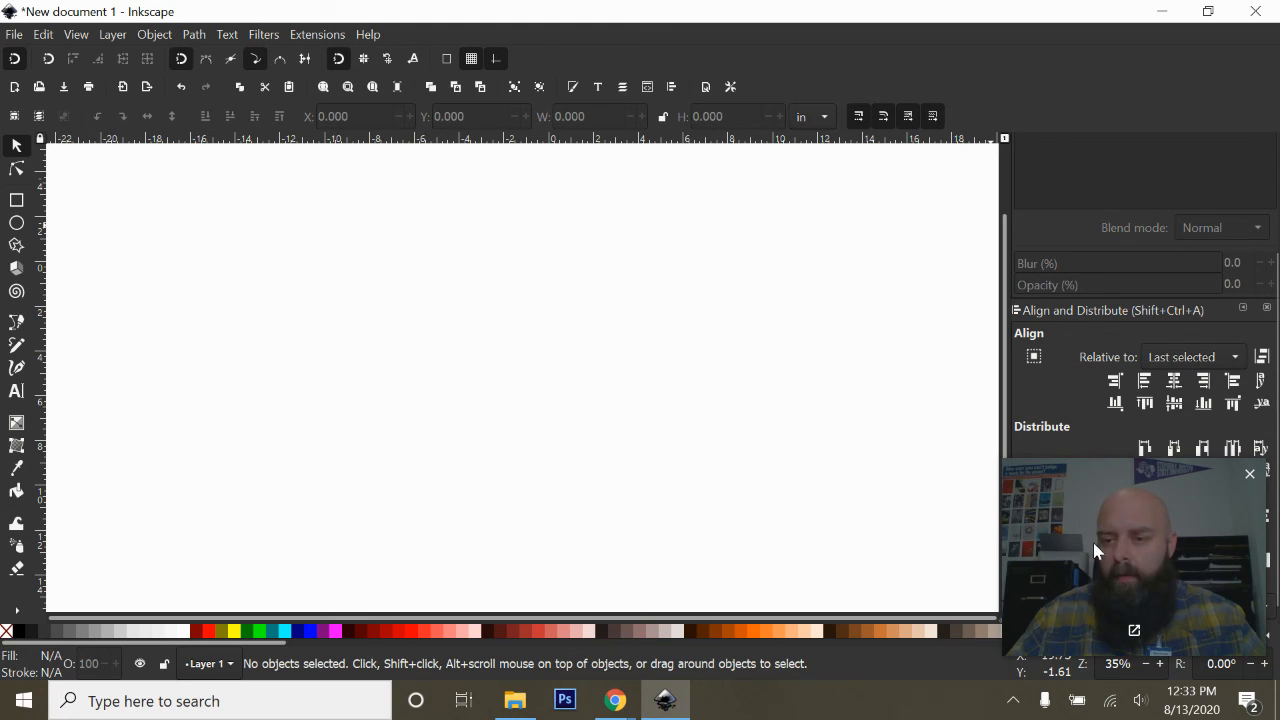
{"action": "scroll", "coordinate": [1144, 345], "scroll_direction": "down", "scroll_amount": 3}
{"action": "scroll", "coordinate": [1143, 341], "scroll_direction": "up", "scroll_amount": 3}
{"action": "scroll", "coordinate": [1142, 341], "scroll_direction": "down", "scroll_amount": 2}
{"action": "scroll", "coordinate": [1143, 341], "scroll_direction": "down", "scroll_amount": 3}
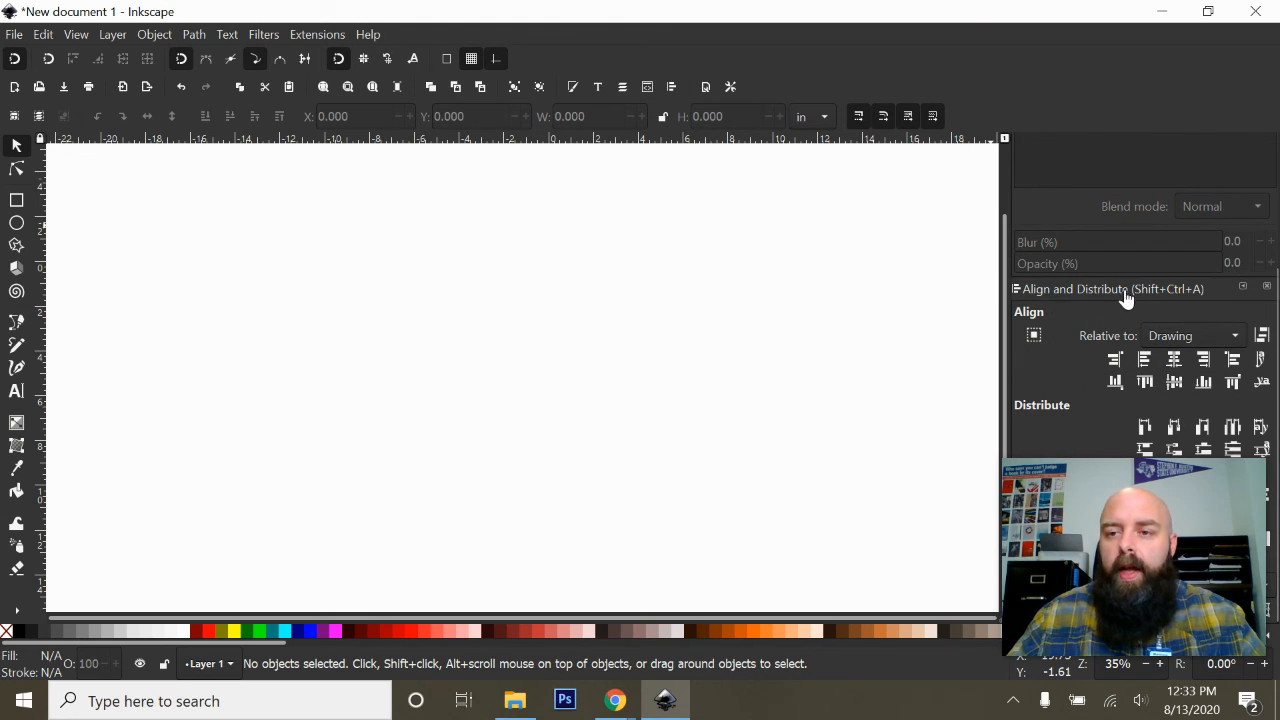
{"action": "scroll", "coordinate": [1125, 300], "scroll_direction": "up", "scroll_amount": 3}
{"action": "scroll", "coordinate": [1125, 300], "scroll_direction": "down", "scroll_amount": 3}
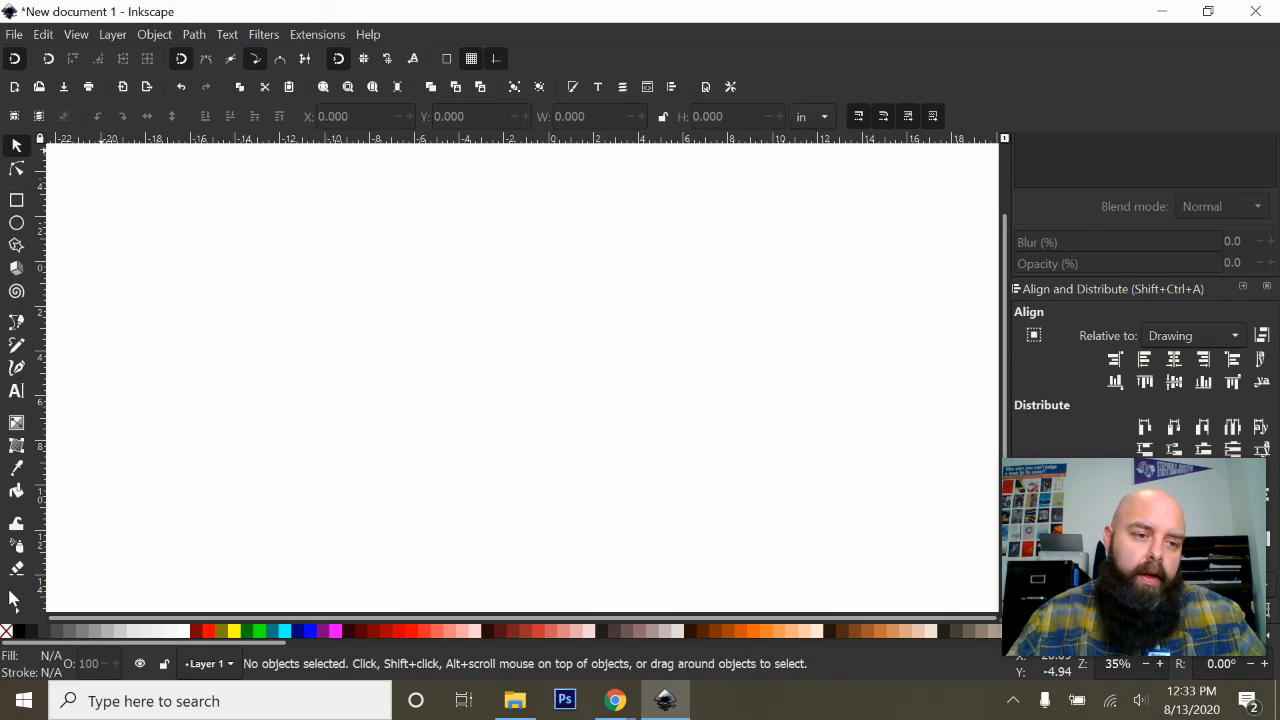
Step: Show the remaining tools that do not fit in the toolbox
{"action": "left_click", "coordinate": [17, 612]}
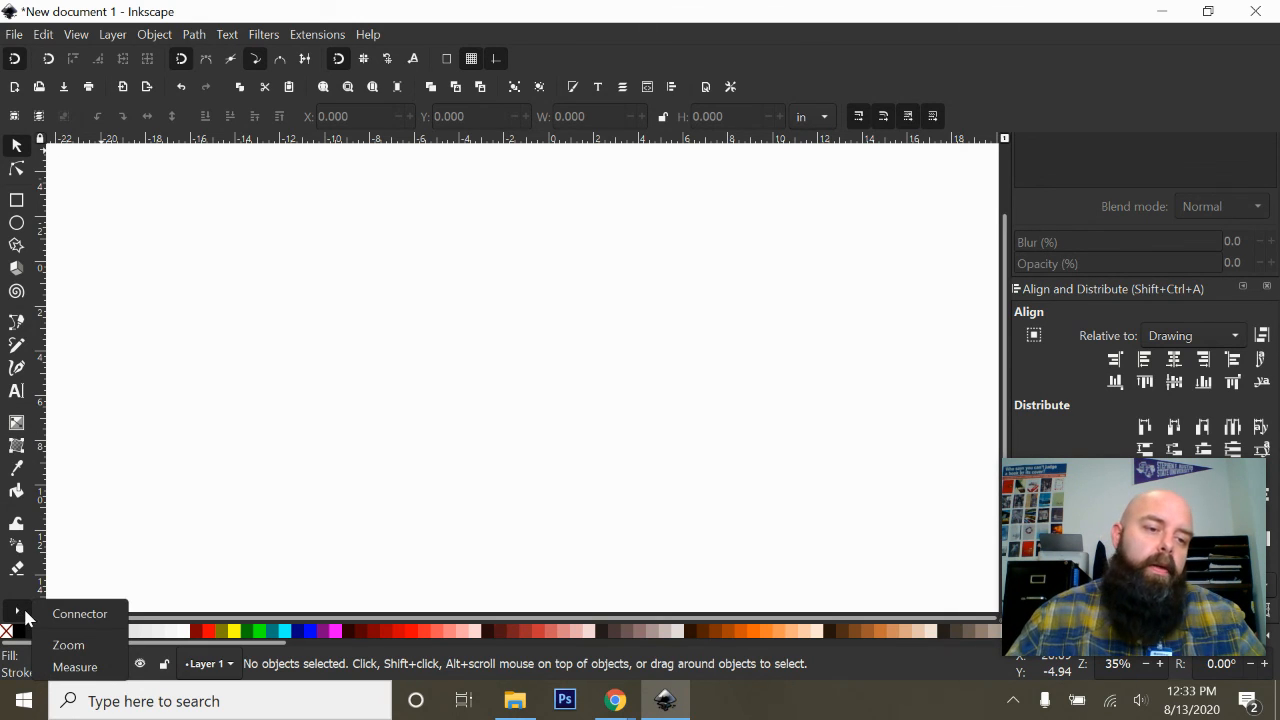